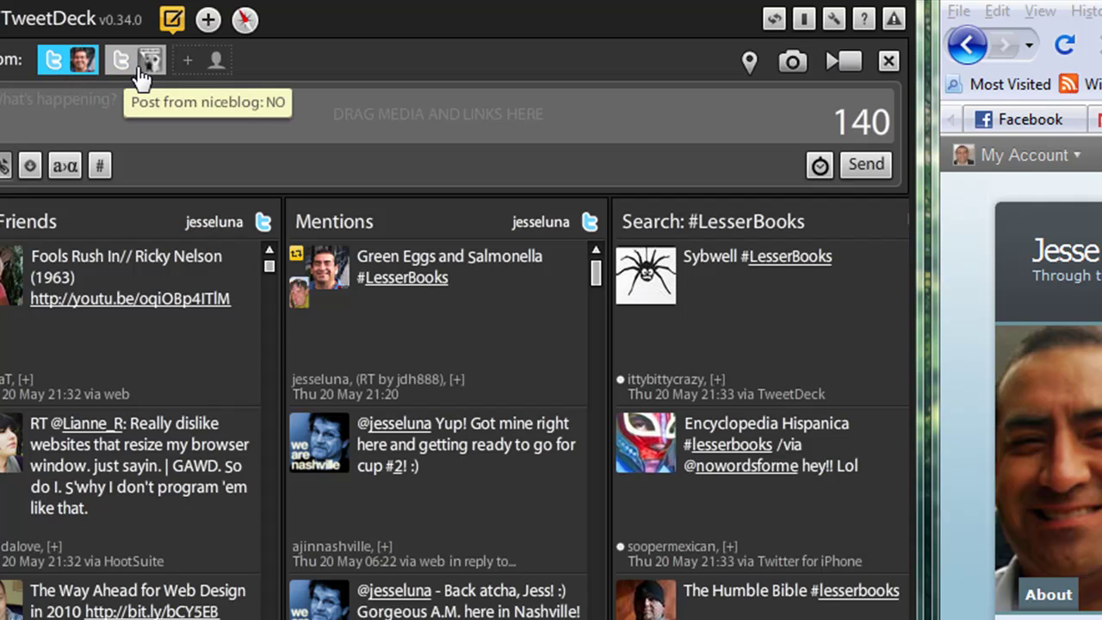
From Settings > Accounts, start a new Twitter-type account to reach its username and password form
click(216, 66)
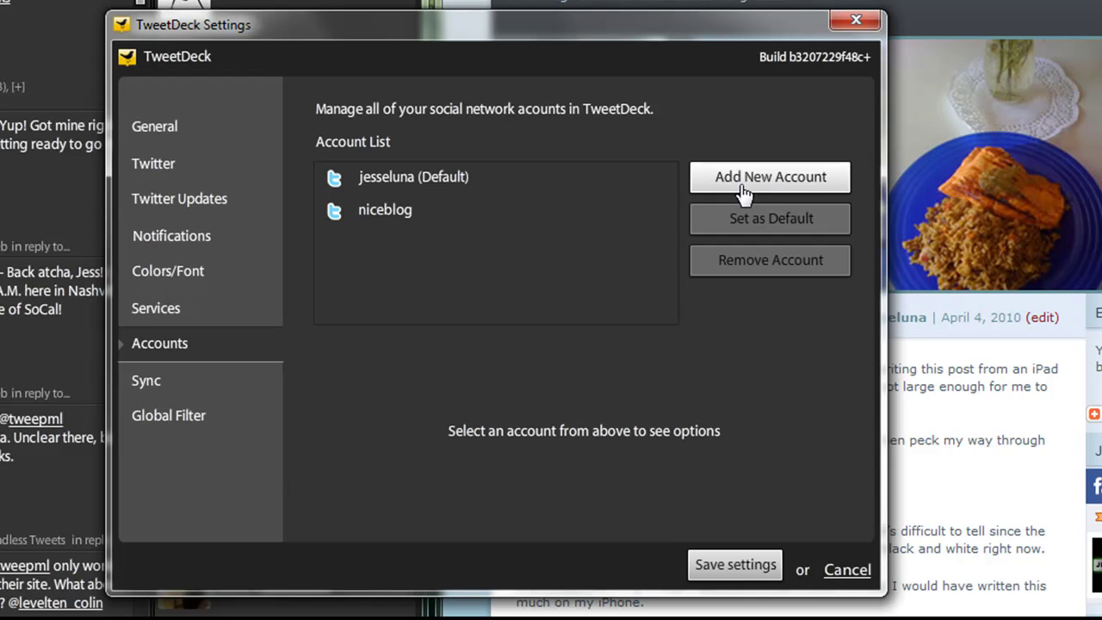
click(384, 217)
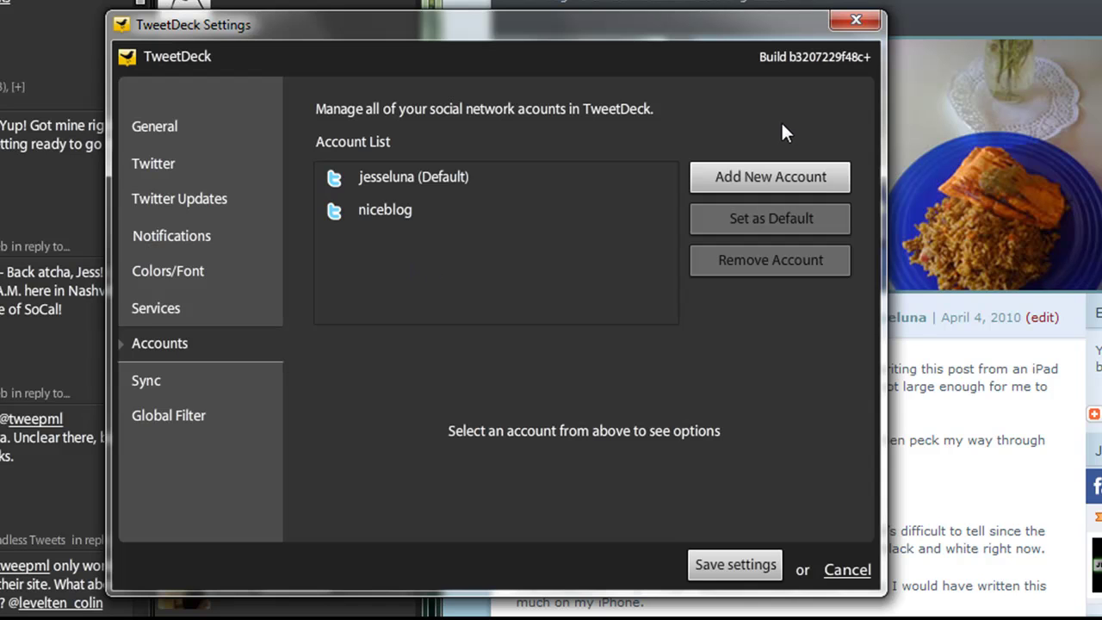
click(769, 178)
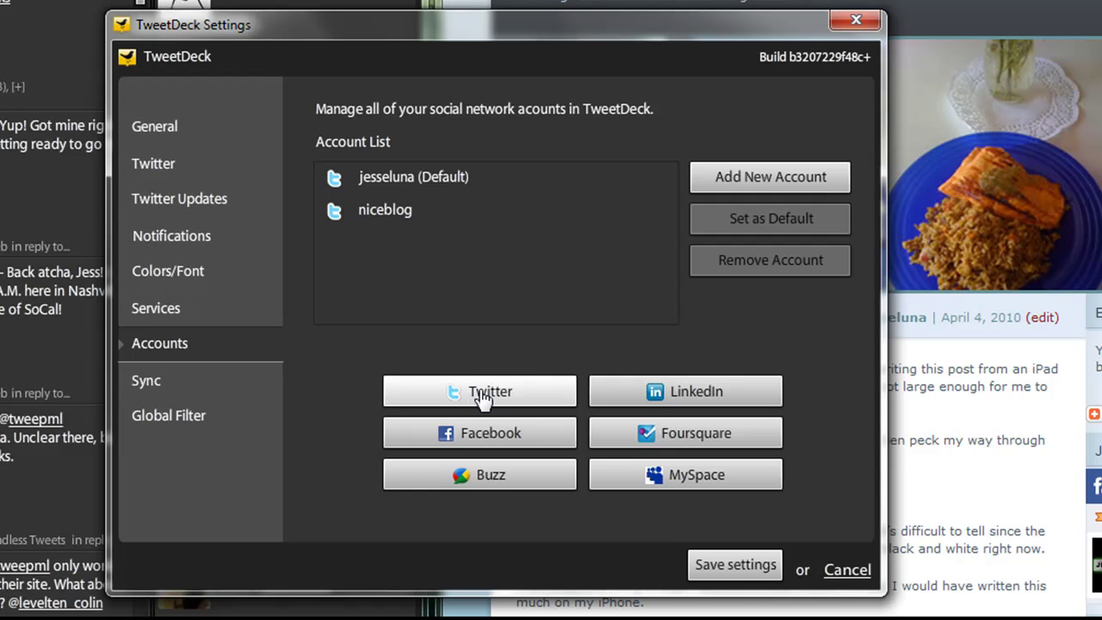
click(483, 394)
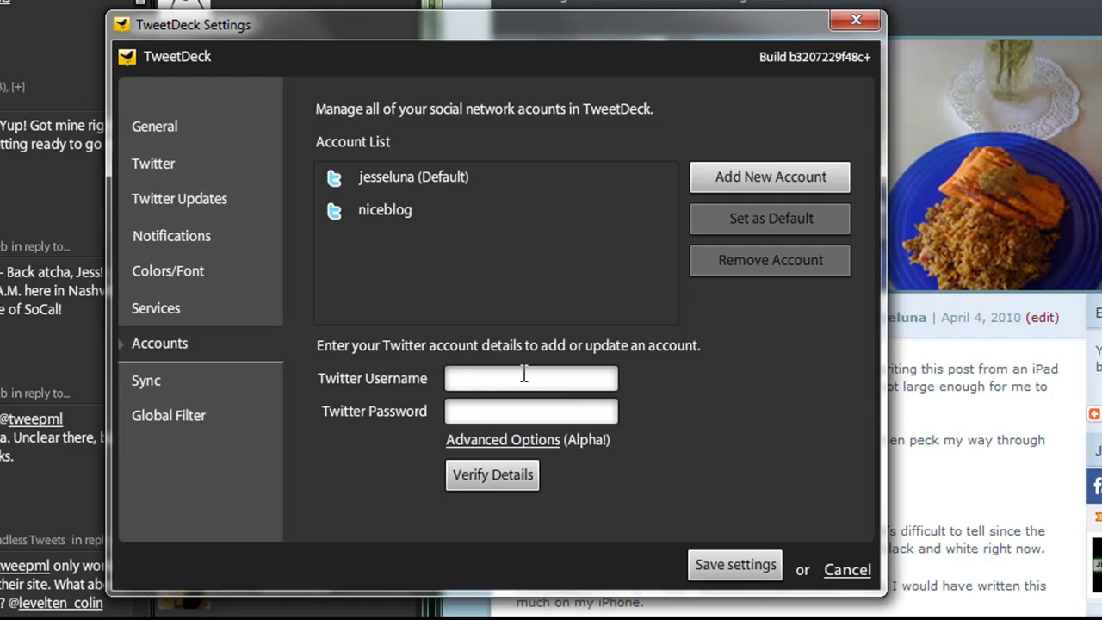
click(502, 440)
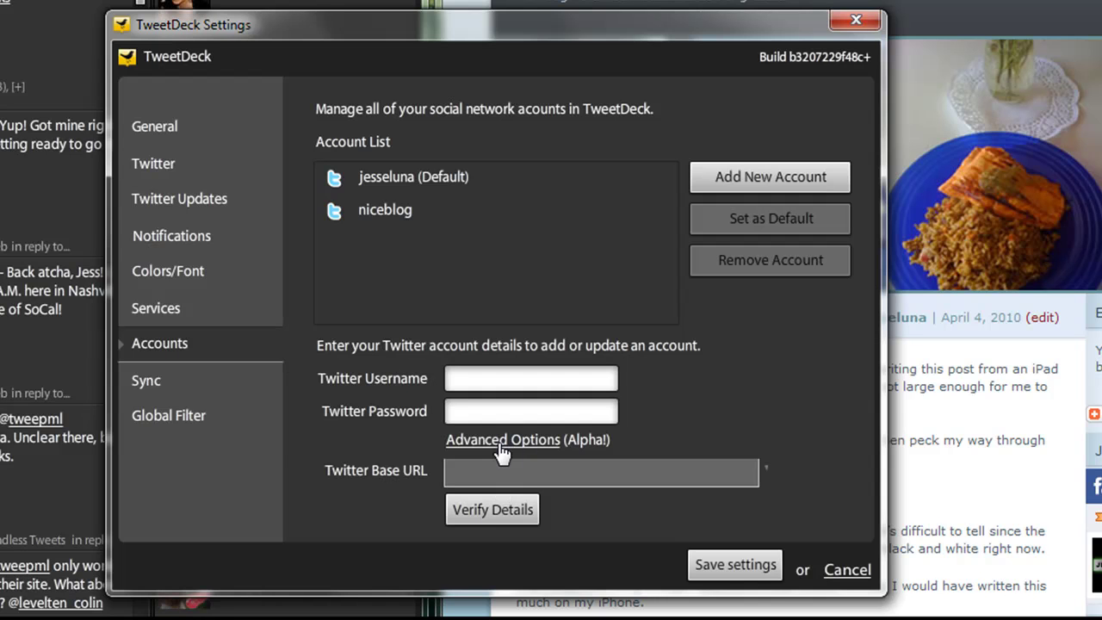
click(497, 469)
text(h)
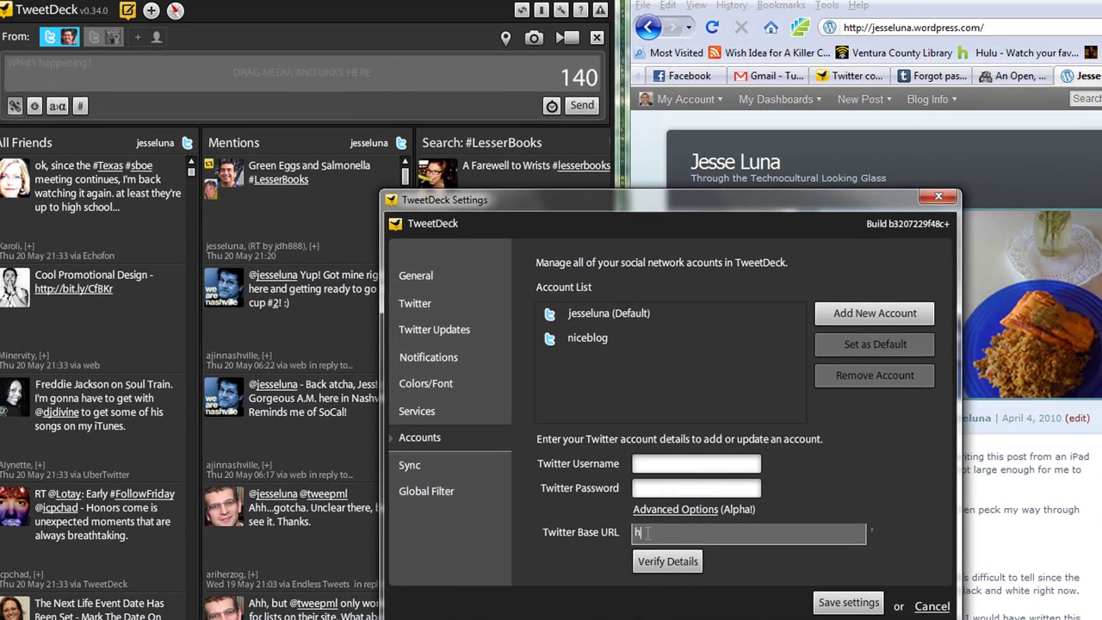
text(ttp://tumblr.com)
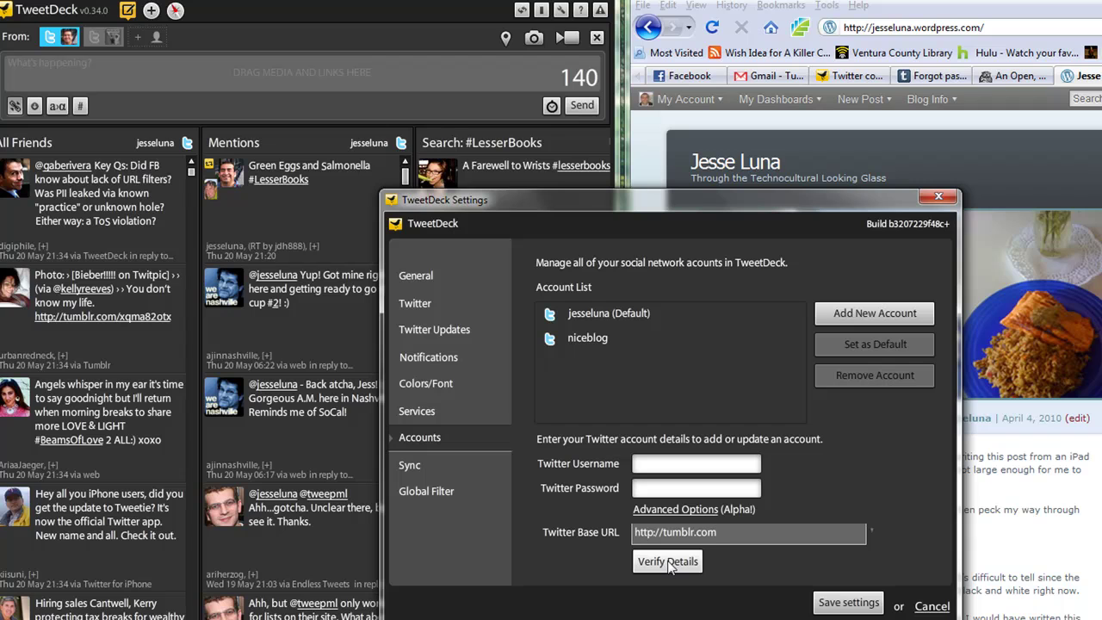
Enter the Tumblr account's username and password and verify the details
click(656, 464)
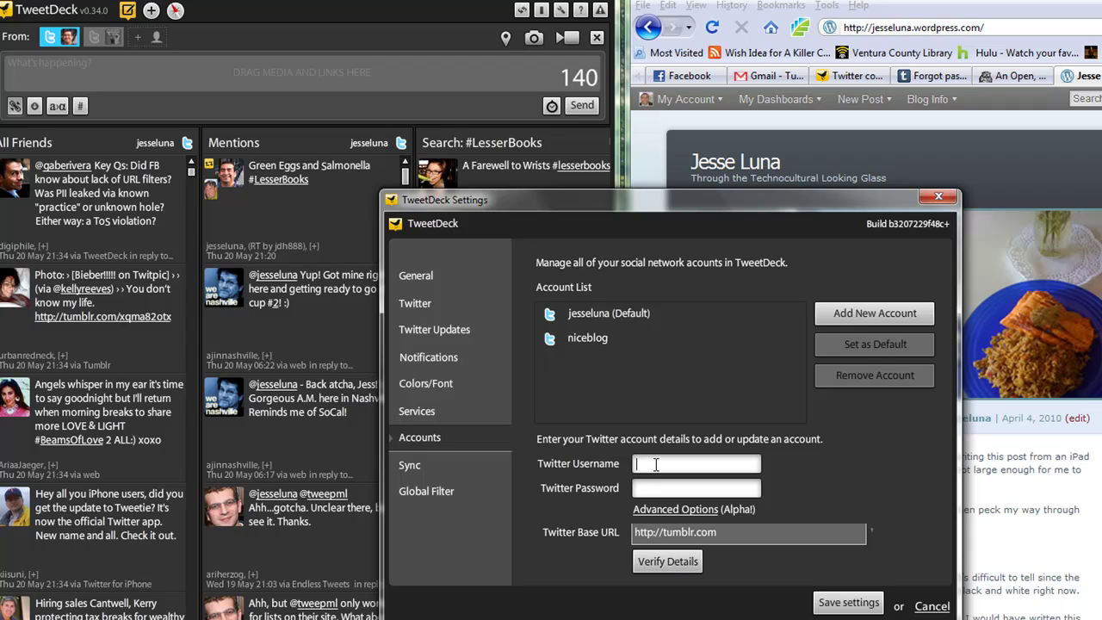
text(jesseluna)
key(Tab)
text(*************)
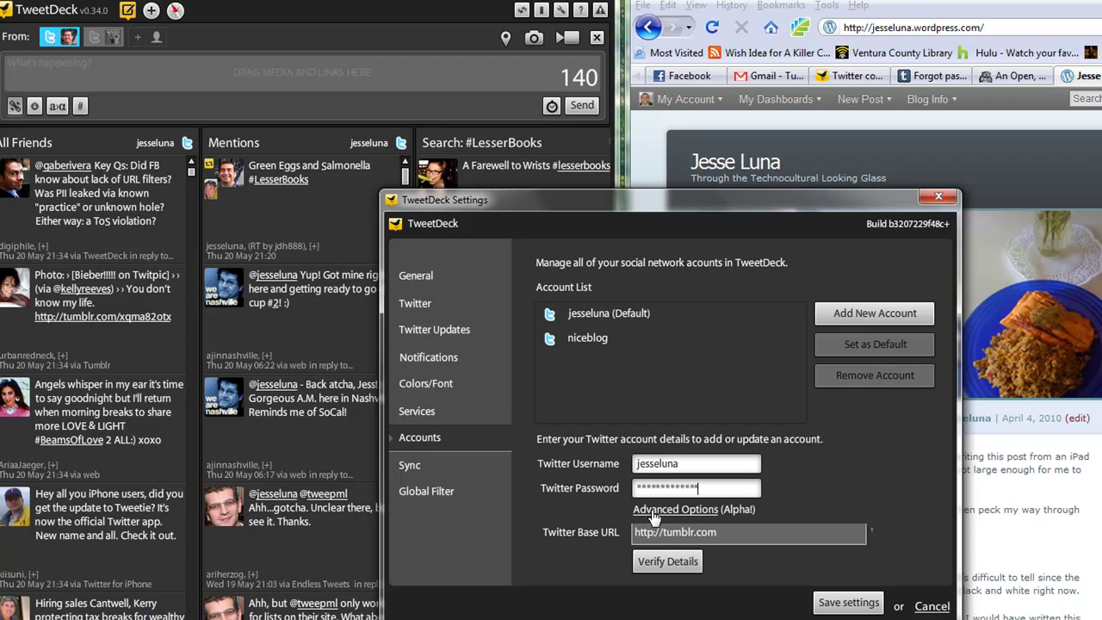
click(659, 561)
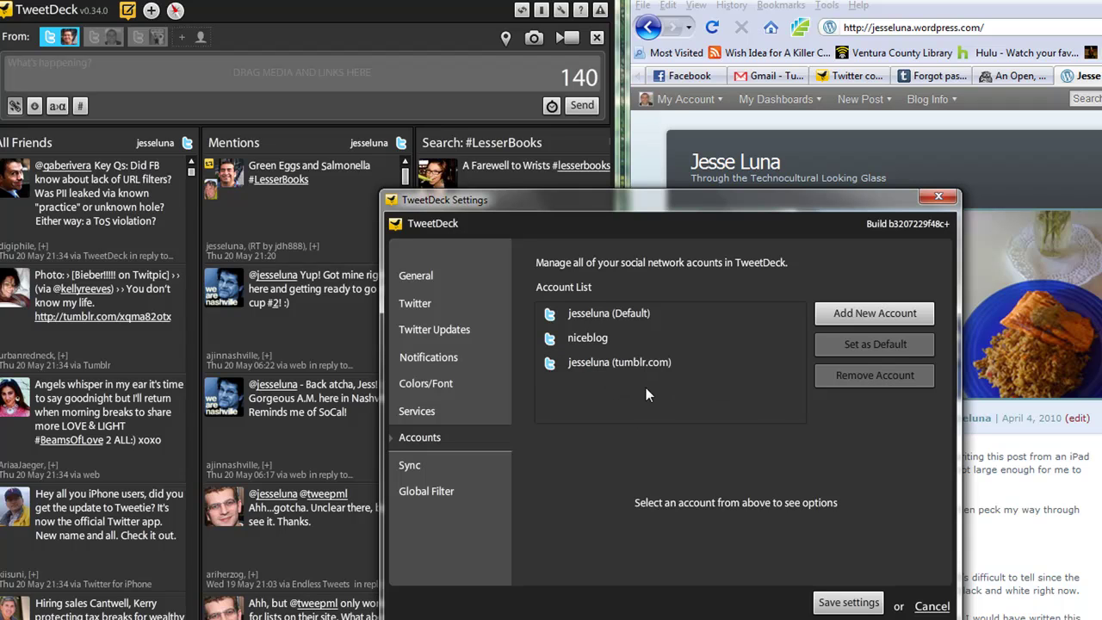
Save the settings once the tumblr.com account appears in the Account List
click(830, 605)
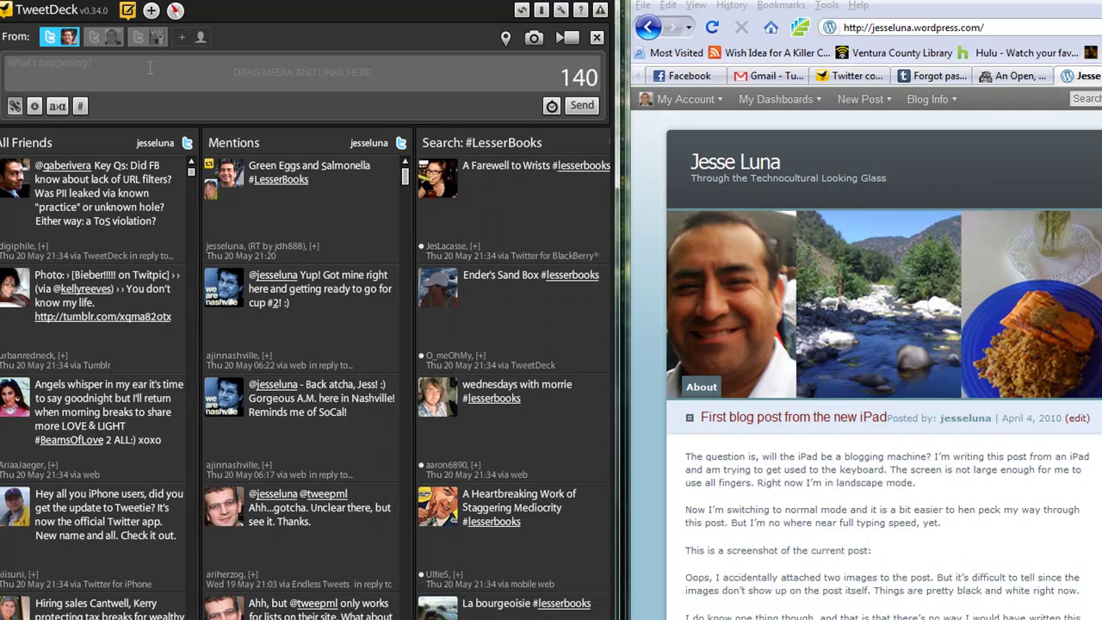
Send 'Doing a screencast on new Tweetdeck feature.' from the tumblr.com account, with the Twitter account deselected
click(98, 37)
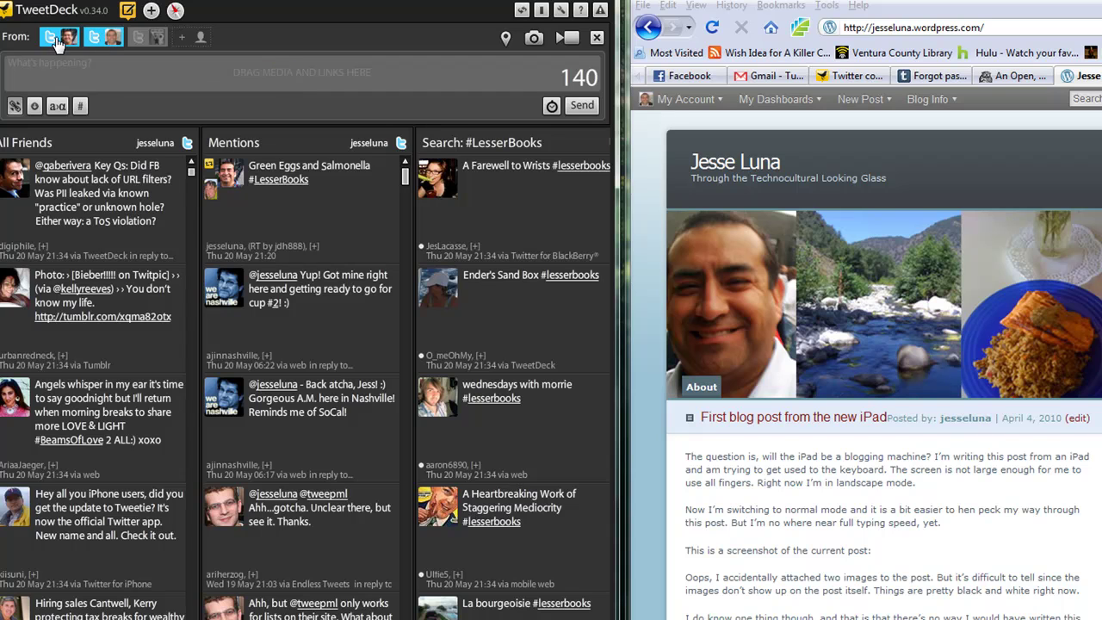
click(56, 40)
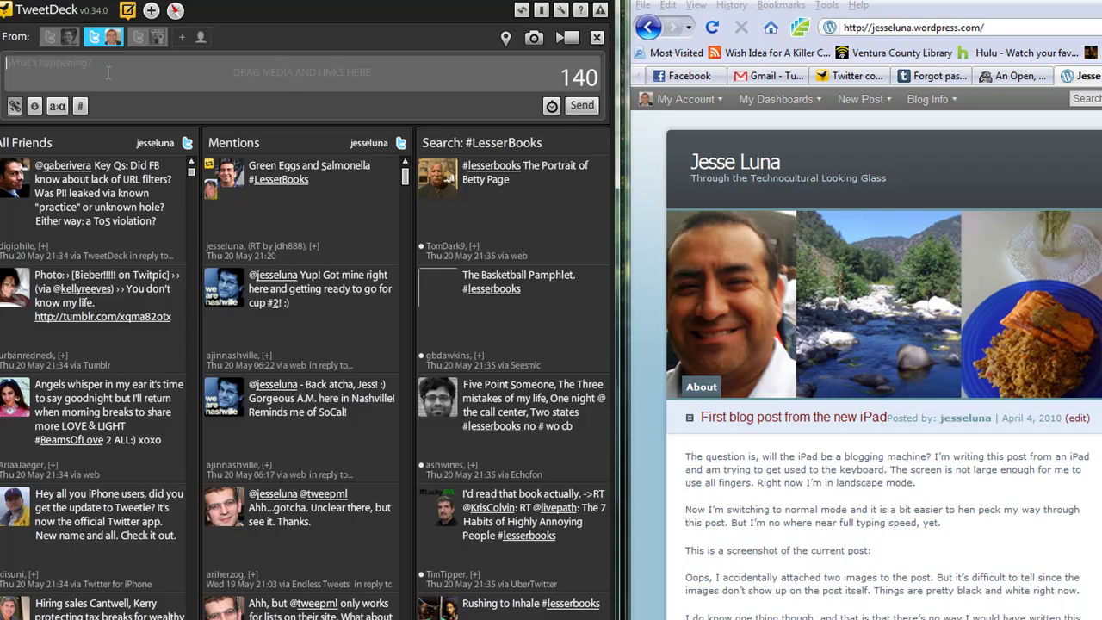
text(Doing )
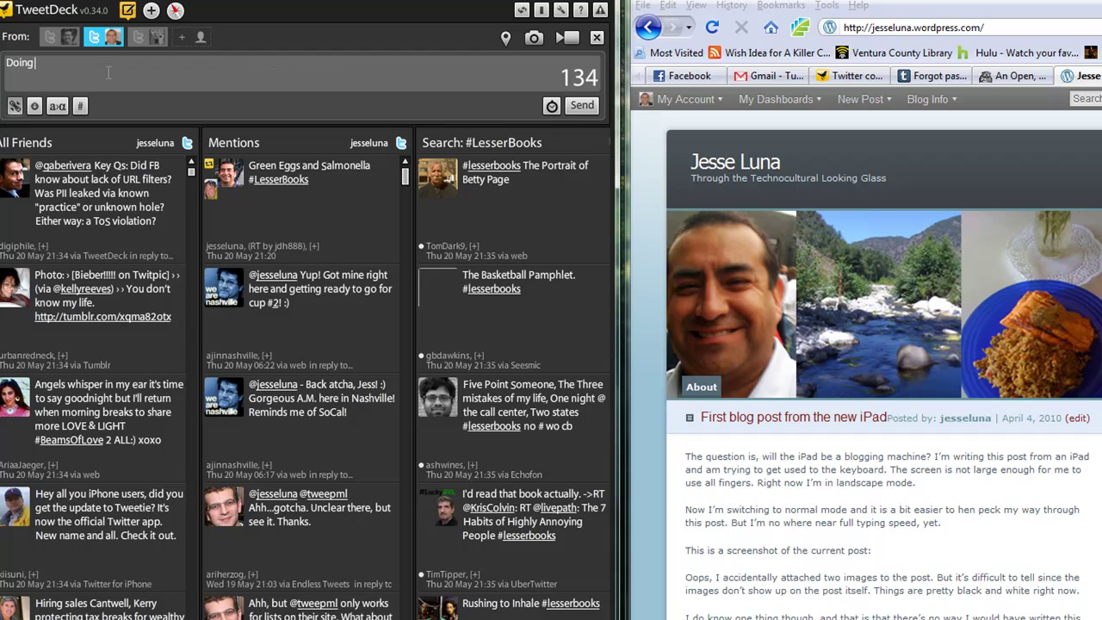
text(a screencast on N)
key(BackSpace)
text(new Tw)
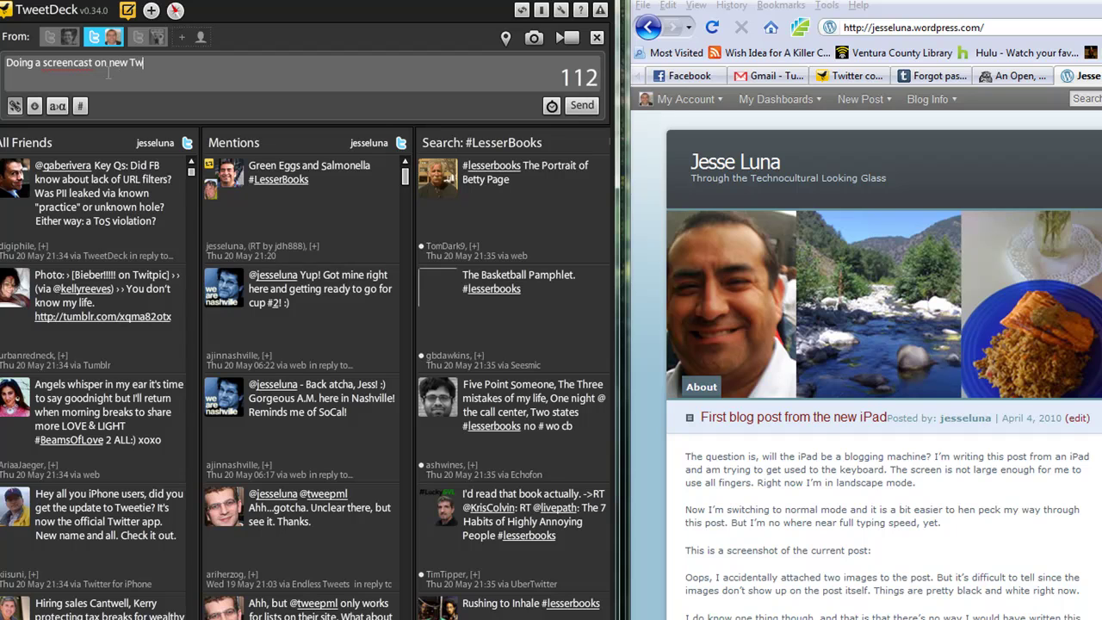
text(eetdeck)
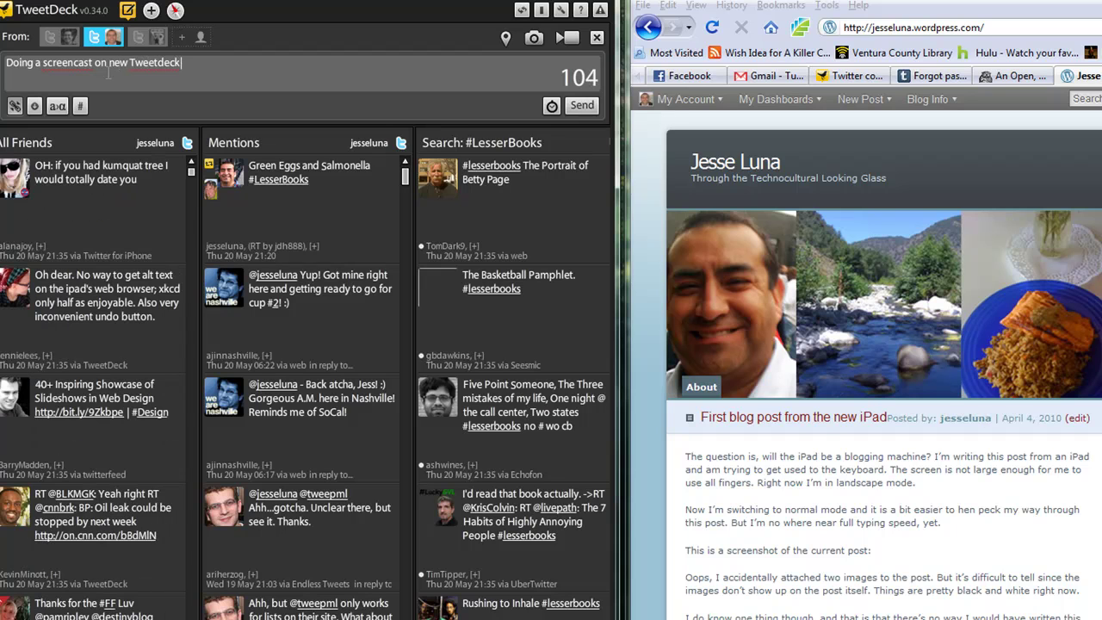
text( feature.)
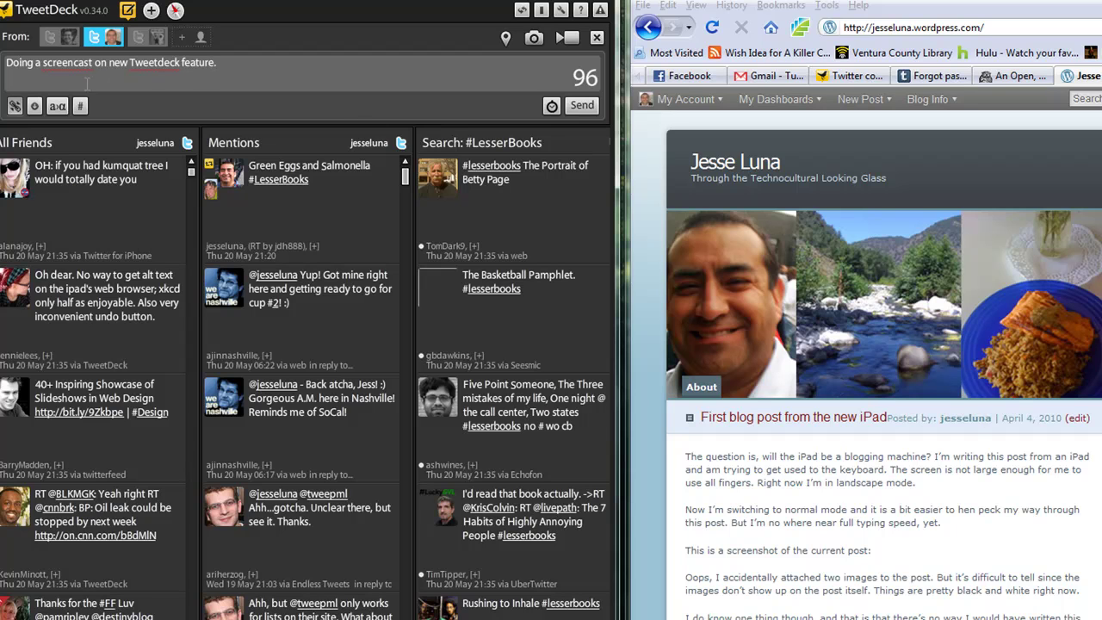
key(BackSpace)
text(.)
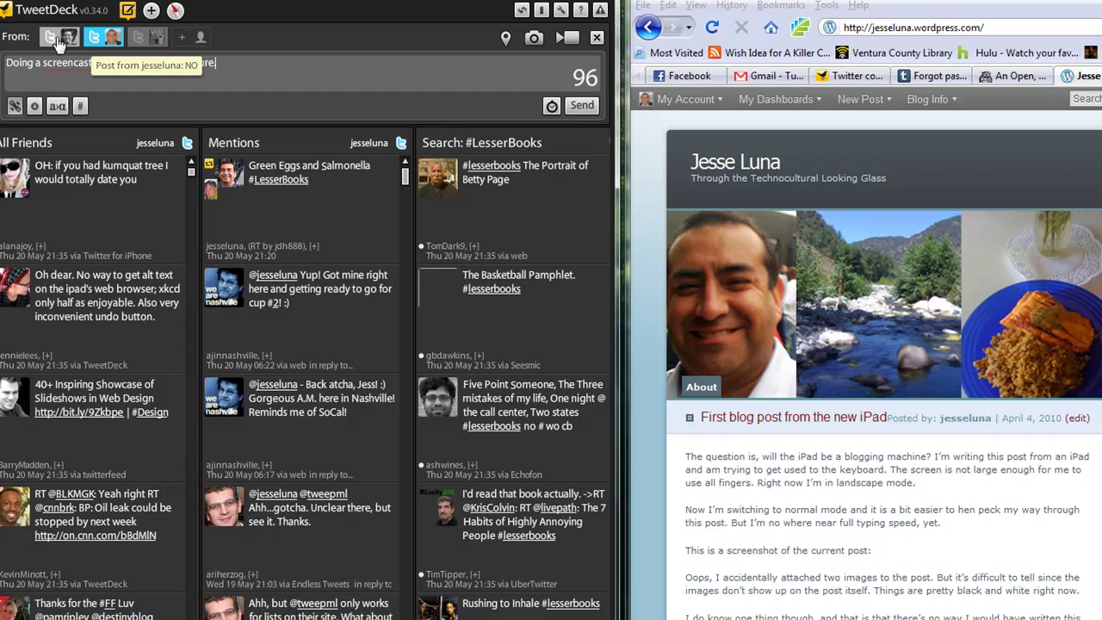
click(580, 105)
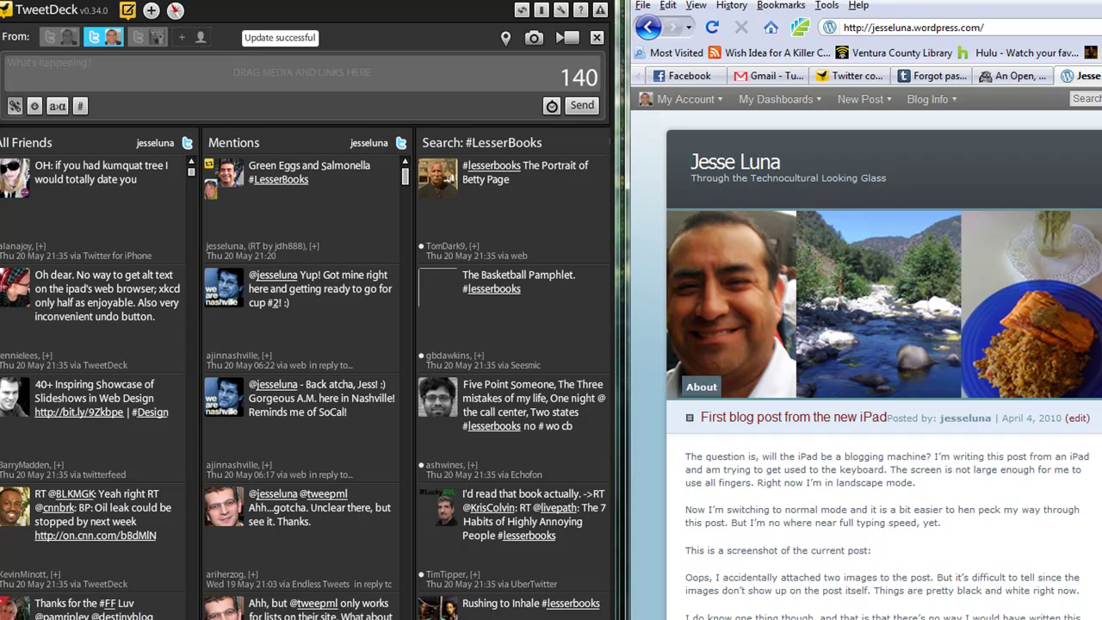
Reload the Tumblr blog in Firefox and zoom in on the new May 20 post
drag(1093, 0, 847, 0)
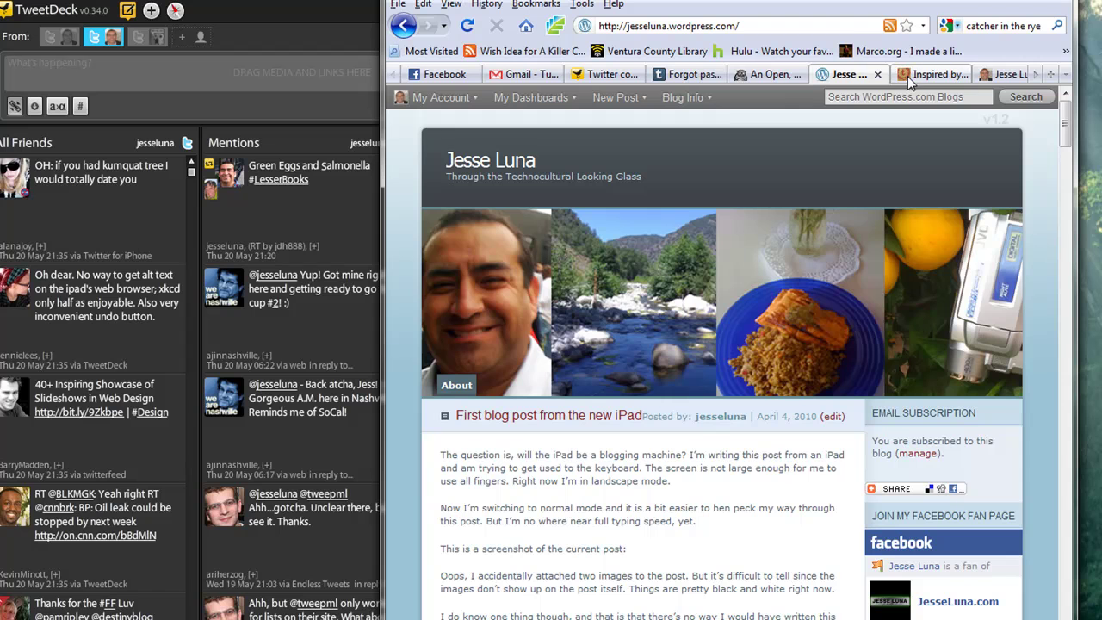
click(1005, 74)
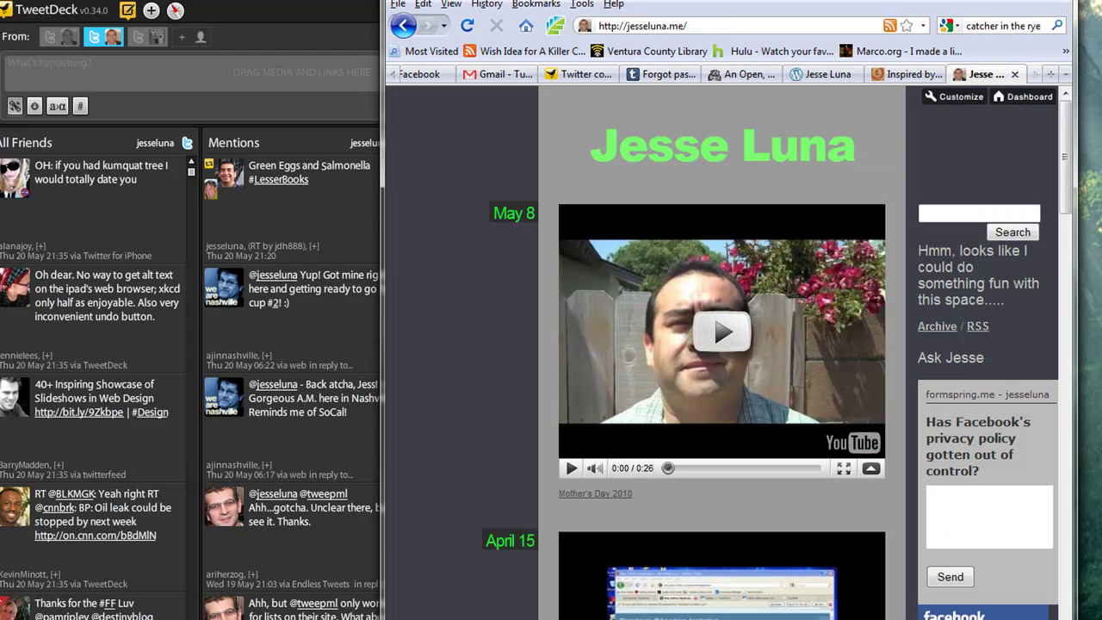
click(466, 27)
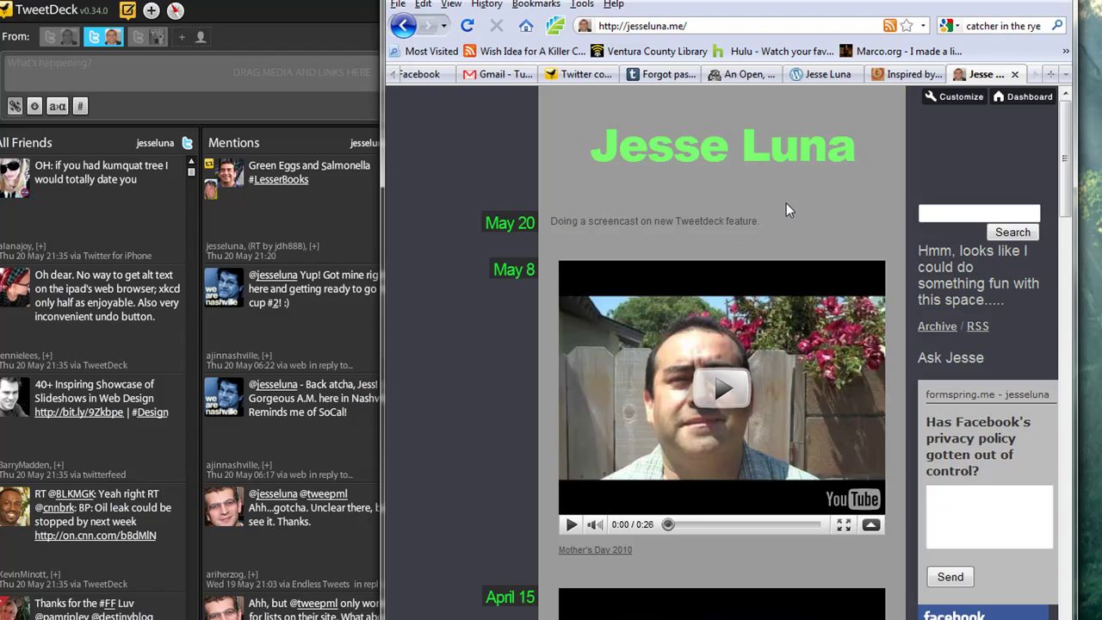
drag(782, 219, 536, 222)
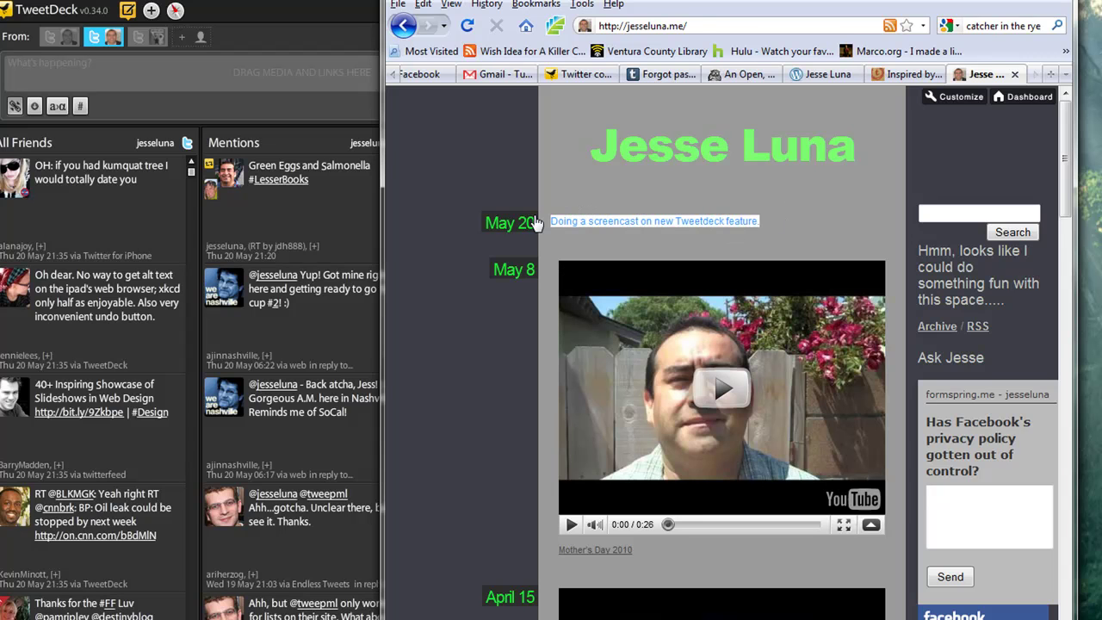
key(ctrl+plus)
key(ctrl+plus)
key(ctrl+plus)
key(ctrl+plus)
key(ctrl+plus)
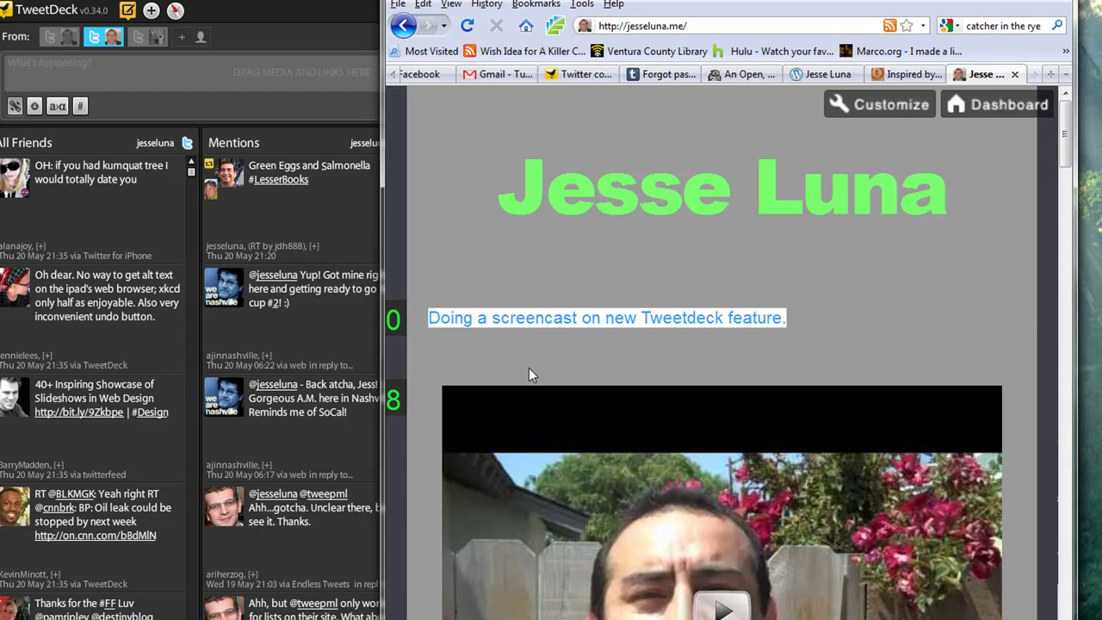
click(528, 367)
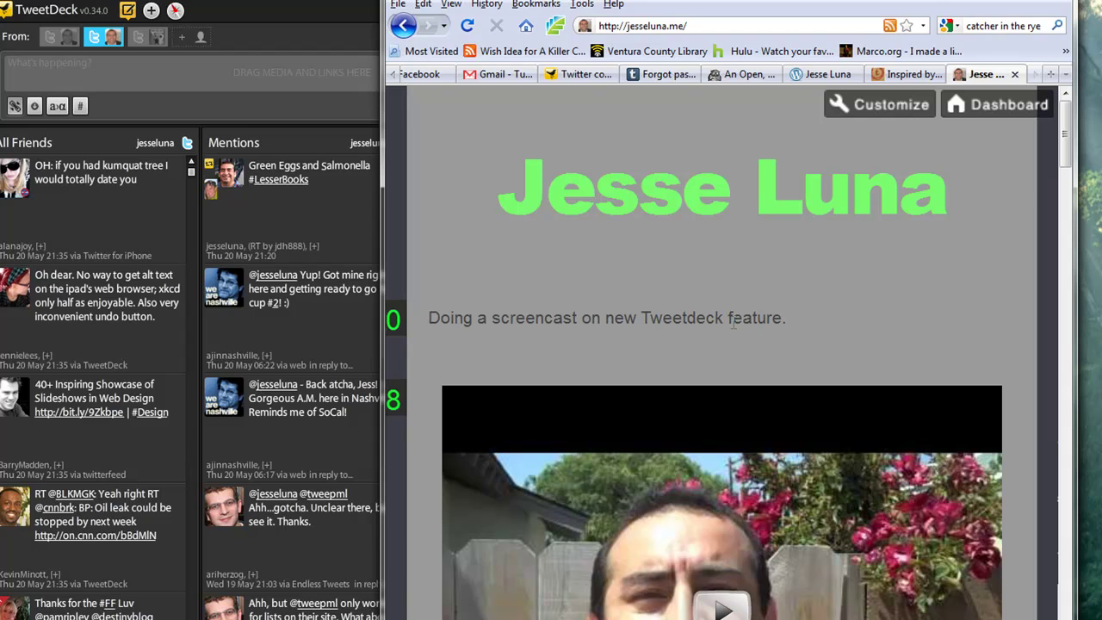
Slide Firefox right and bring TweetDeck's Friends, Mentions and #LesserBooks columns to the front
drag(540, 3, 882, 3)
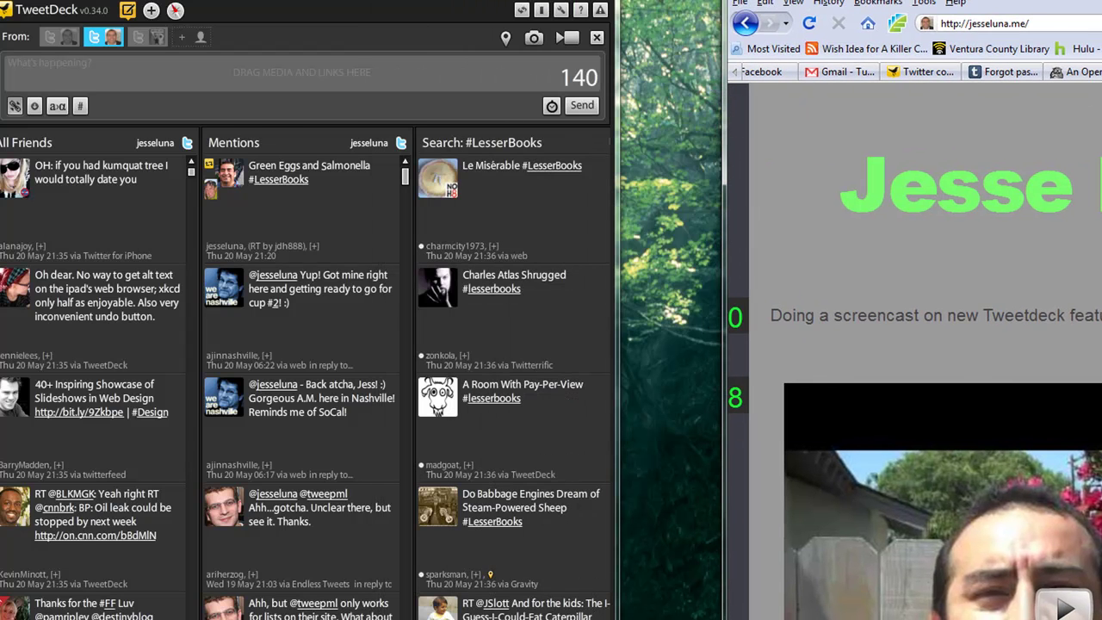
click(551, 72)
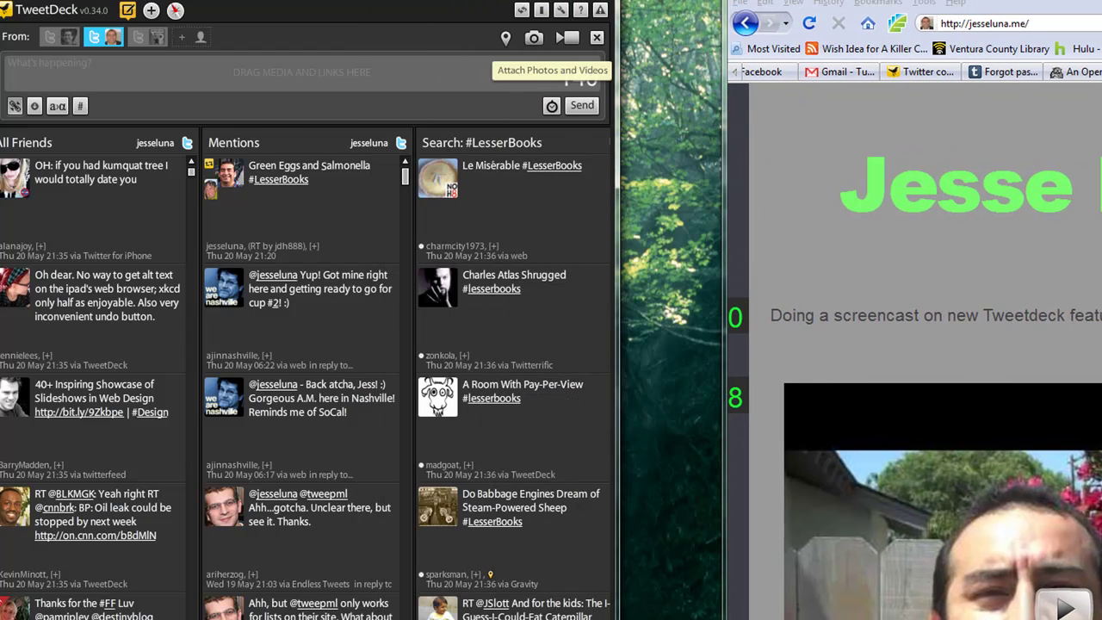